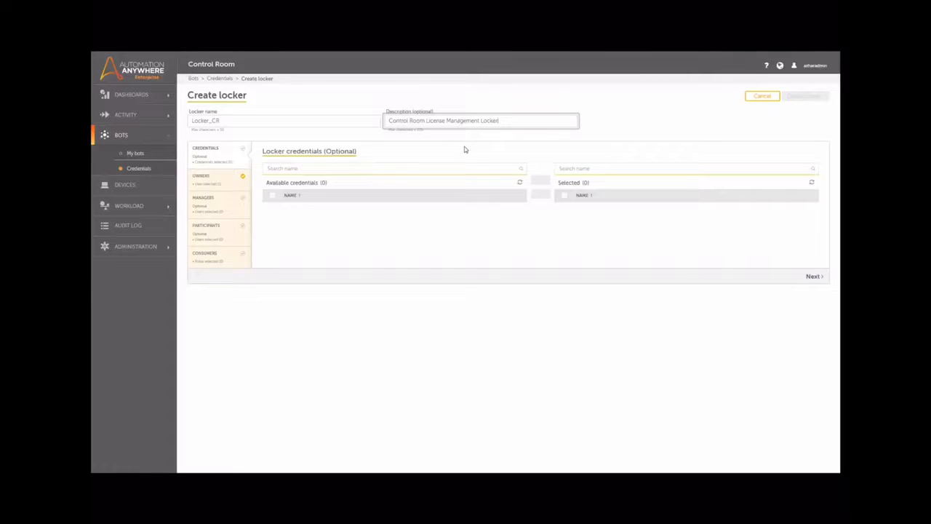
Finish entering the Locker_CR description 'Control Room License Management Locker'.
{"action": "left_click", "coordinate": [434, 150]}
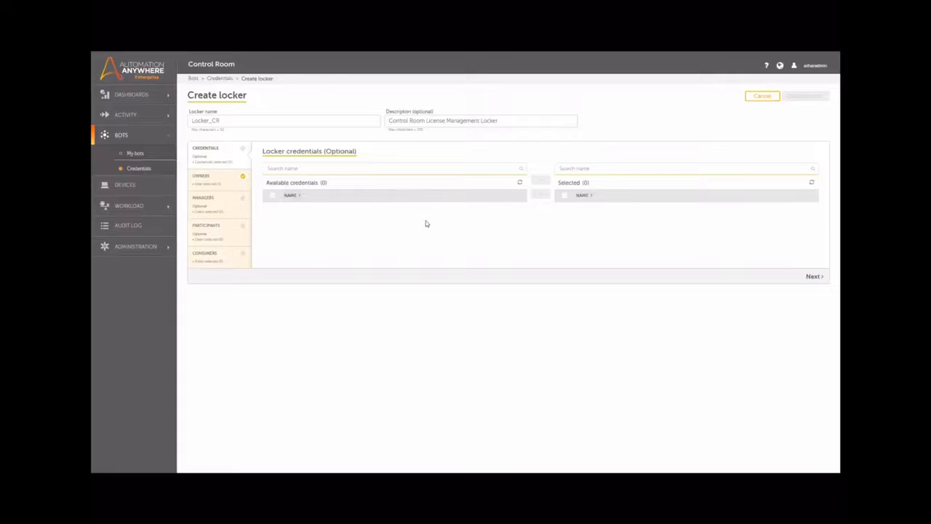
Pass the Credentials, Owners, Managers and Participants steps unchanged to reach Locker consumers.
{"action": "left_click", "coordinate": [813, 276]}
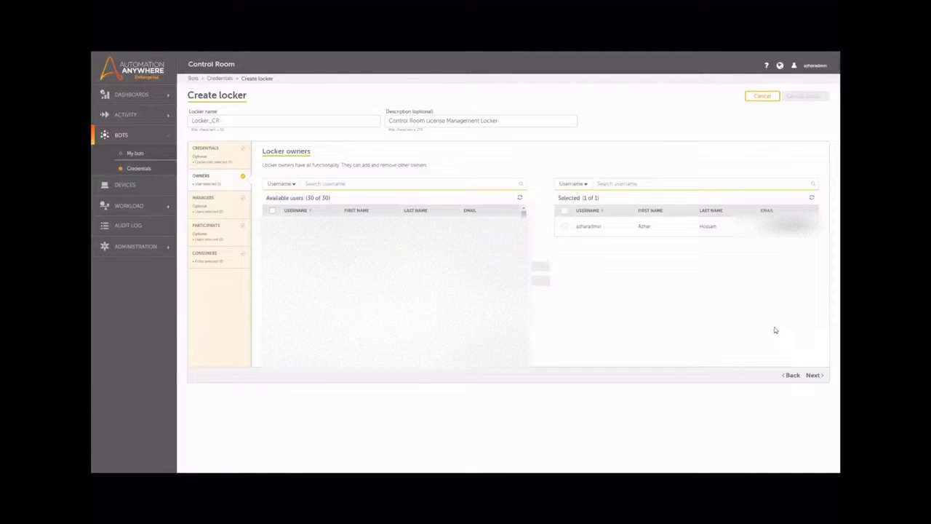
{"action": "left_click", "coordinate": [813, 375]}
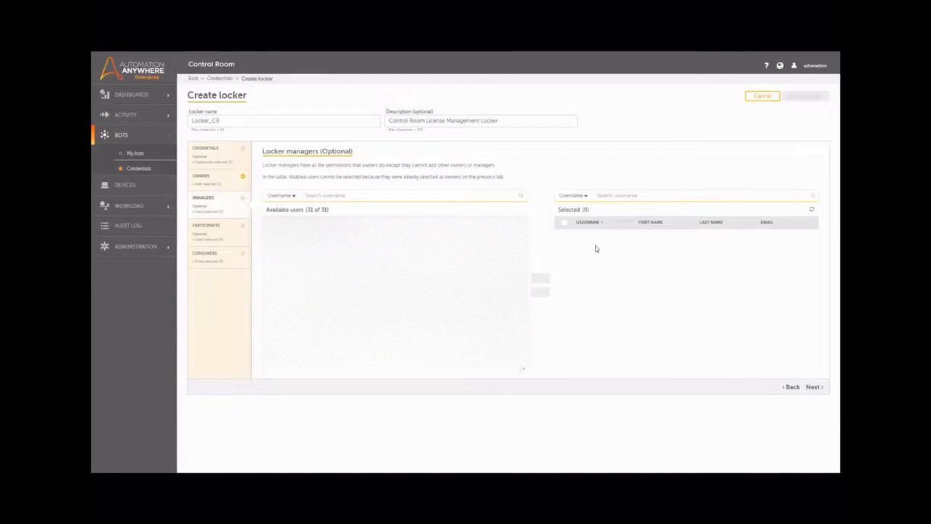
{"action": "left_click", "coordinate": [813, 388]}
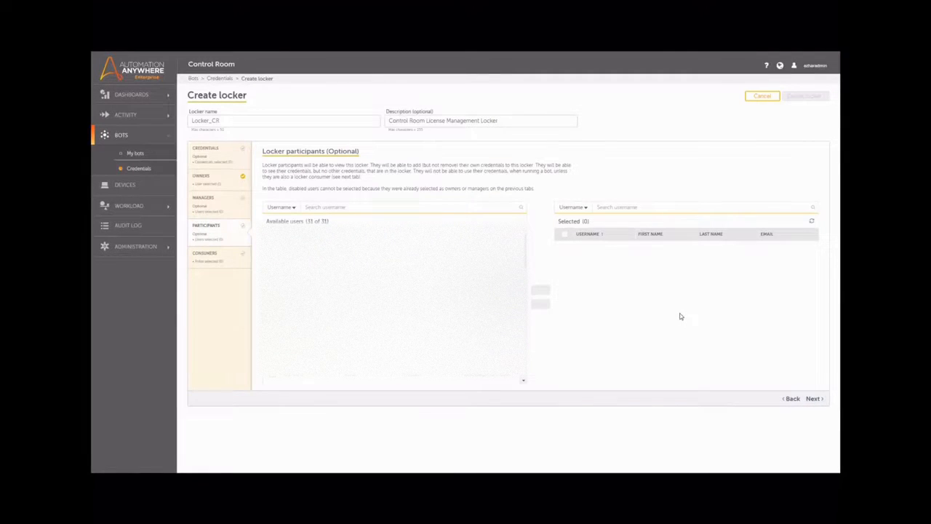
{"action": "left_click", "coordinate": [813, 400]}
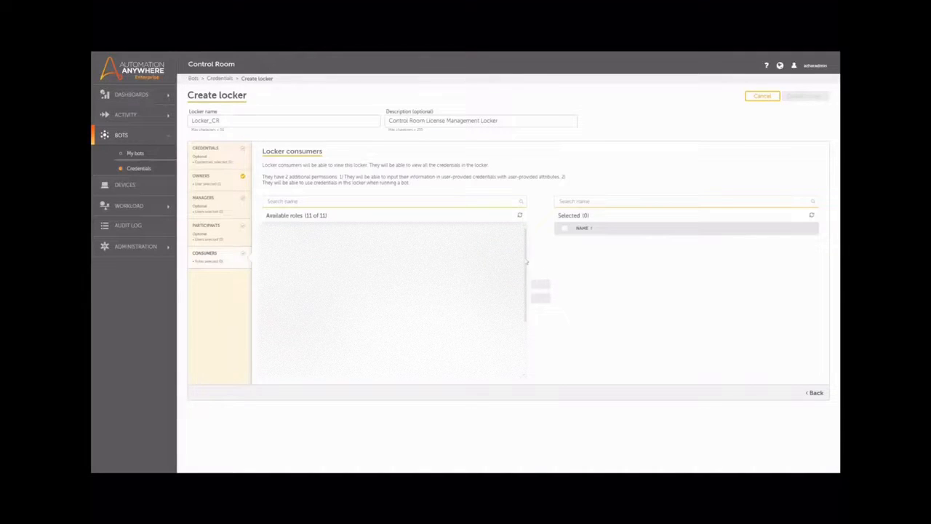
Add one available role as a locker consumer and create the Locker_CR locker.
{"action": "mouse_move", "coordinate": [526, 262]}
{"action": "left_mouse_down"}
{"action": "mouse_move", "coordinate": [526, 312]}
{"action": "mouse_move", "coordinate": [530, 249]}
{"action": "left_mouse_up"}
{"action": "left_click", "coordinate": [540, 283]}
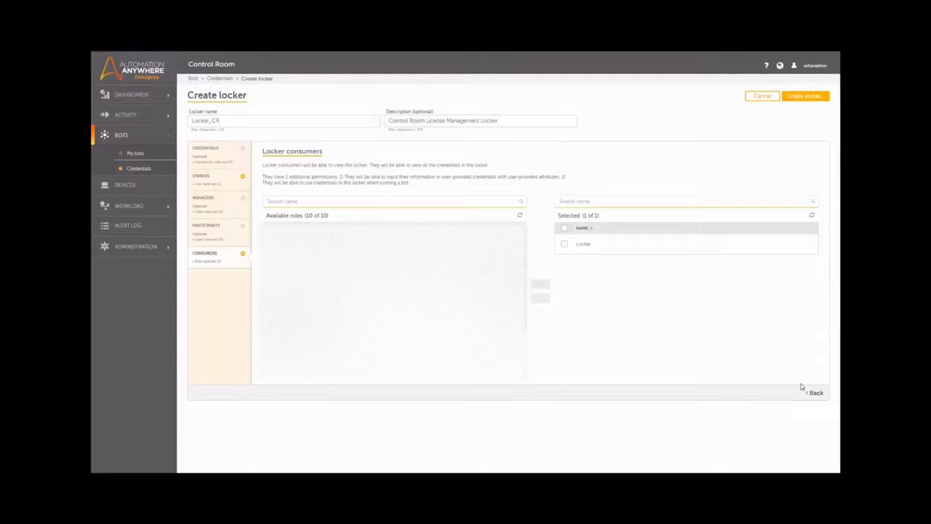
{"action": "left_click", "coordinate": [809, 100]}
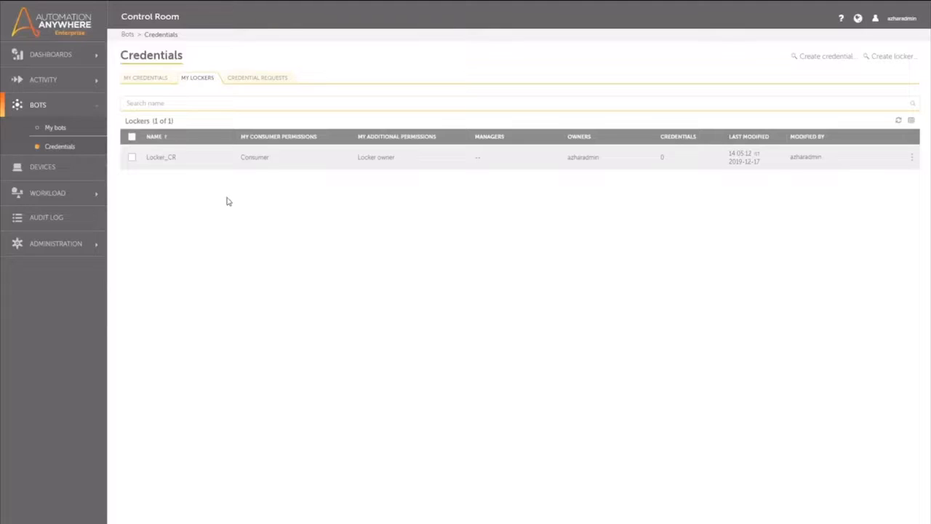
Start a new credential named Credential_CR, described as 'Control Room Credentials'.
{"action": "left_click", "coordinate": [158, 79]}
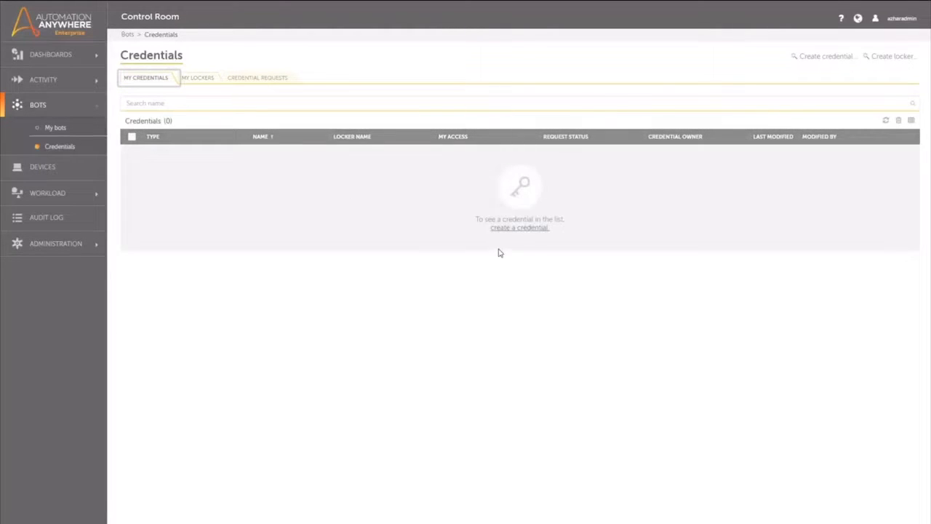
{"action": "left_click", "coordinate": [520, 228]}
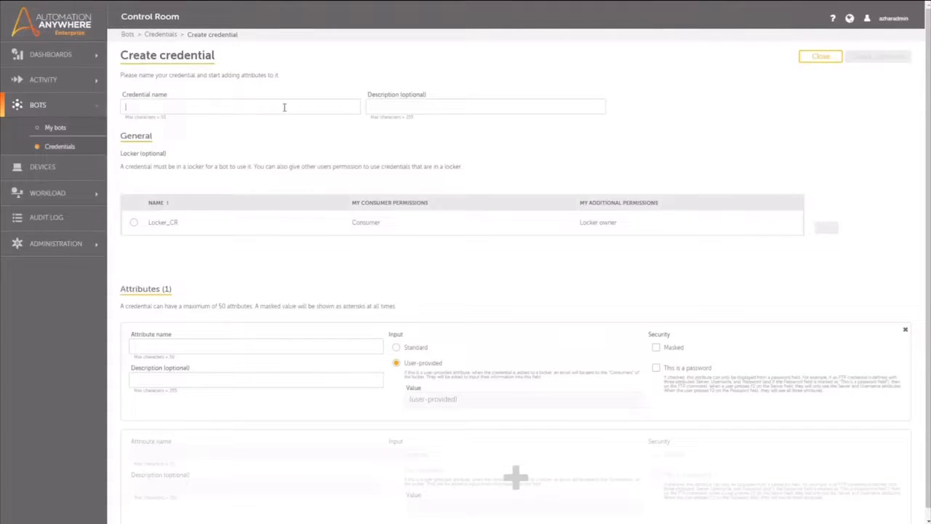
{"action": "type", "text": "Credential"}
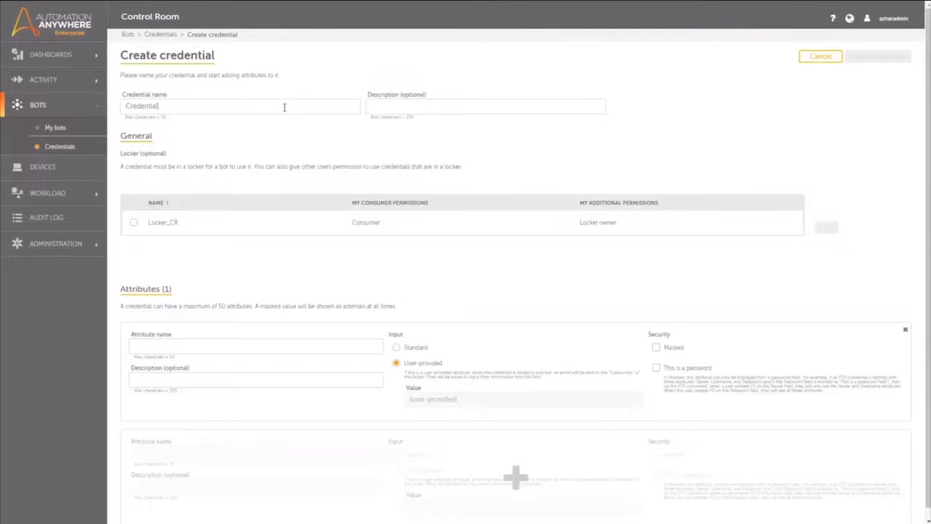
{"action": "type", "text": "_CR"}
{"action": "left_click", "coordinate": [425, 108]}
{"action": "type", "text": "Contro"}
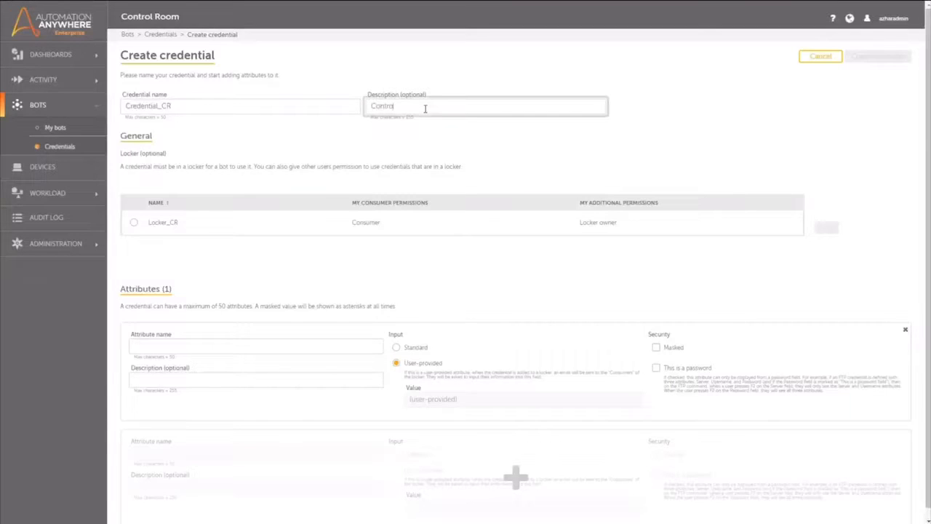
{"action": "type", "text": "l Room Credentials"}
Place the credential in Locker_CR and begin its first attribute.
{"action": "left_click", "coordinate": [132, 223]}
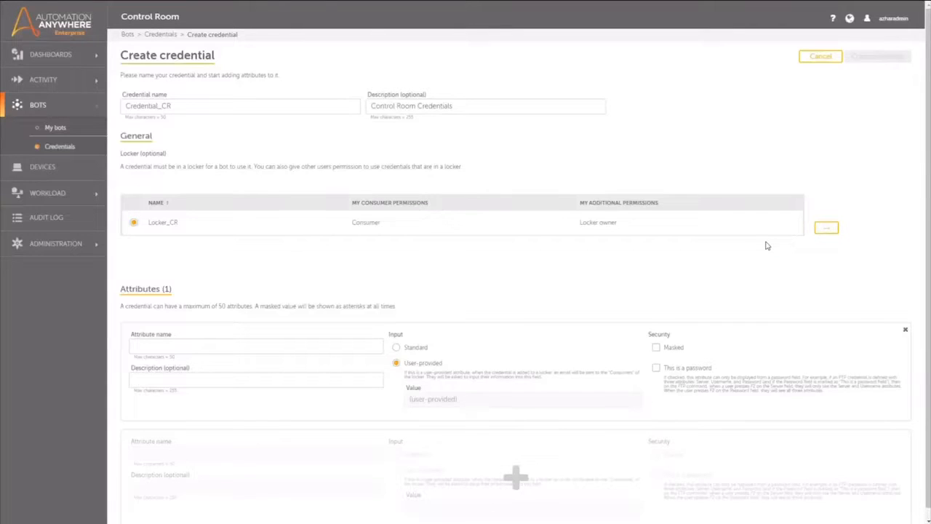
{"action": "left_click", "coordinate": [824, 229]}
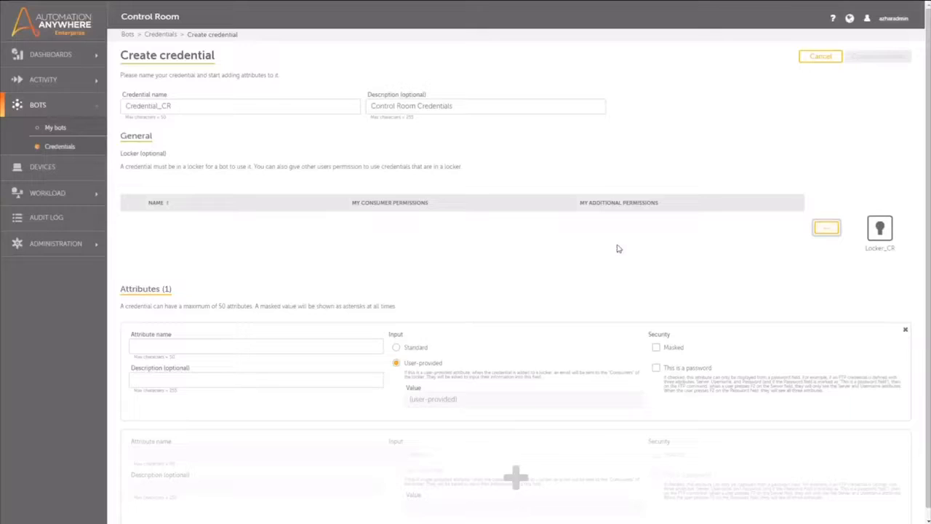
{"action": "scroll", "coordinate": [618, 249], "scroll_direction": "down", "scroll_amount": 1}
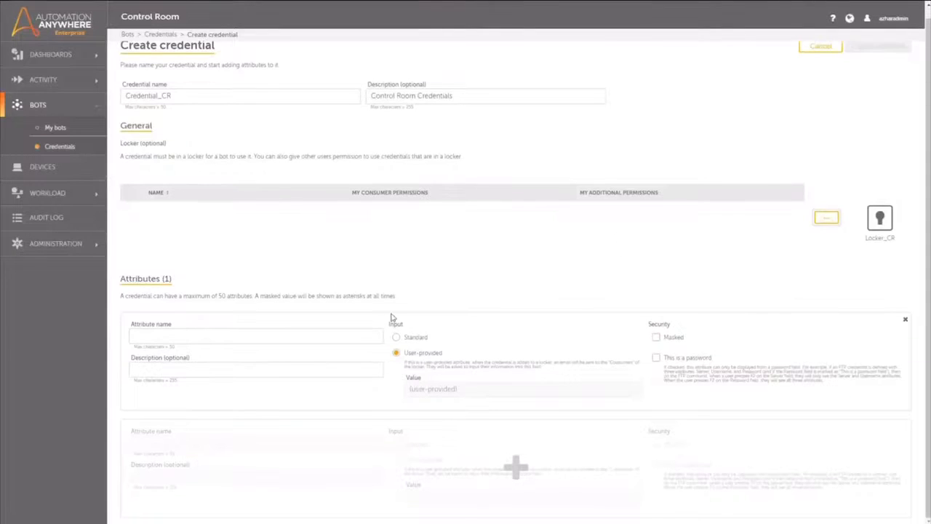
{"action": "left_click", "coordinate": [368, 336]}
{"action": "type", "text": "URL"}
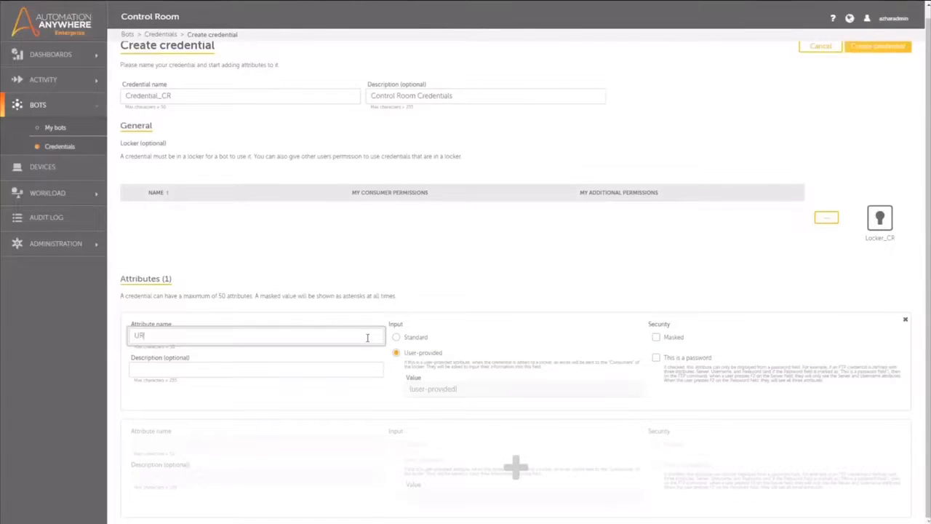
{"action": "left_click", "coordinate": [395, 337]}
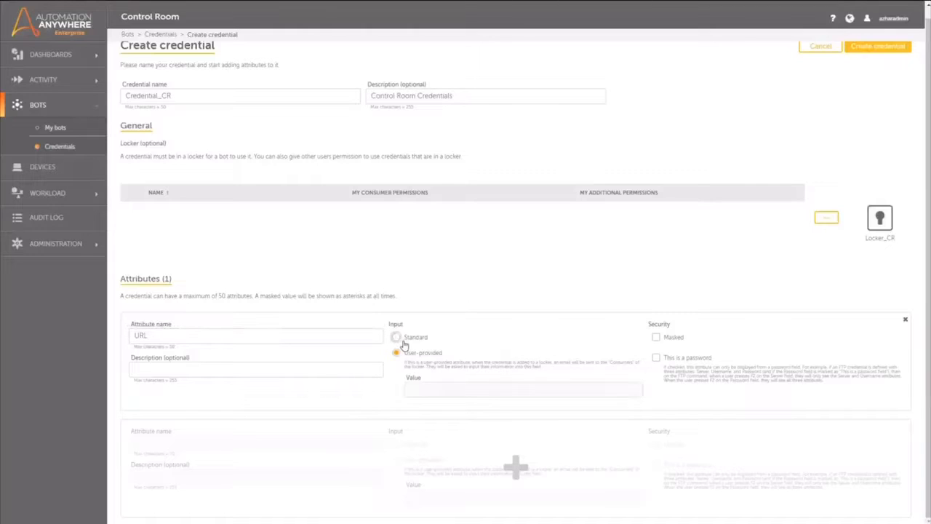
{"action": "left_click", "coordinate": [440, 388]}
{"action": "type", "text": "htt"}
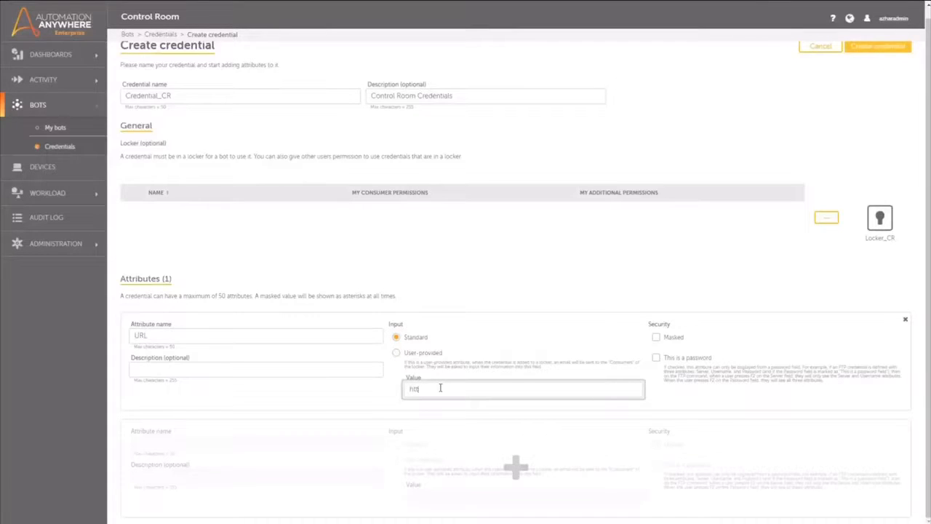
{"action": "type", "text": "ps://abc.com"}
{"action": "type", "text": "/"}
{"action": "key", "text": "BackSpace"}
Describe the URL attribute as 'Target Control Room URL' and add a second attribute.
{"action": "left_click", "coordinate": [346, 369]}
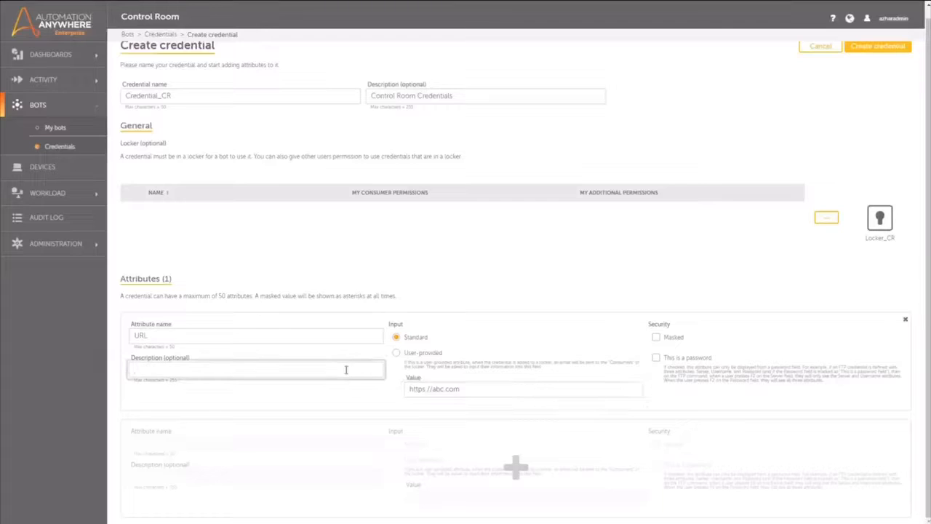
{"action": "type", "text": "Target C"}
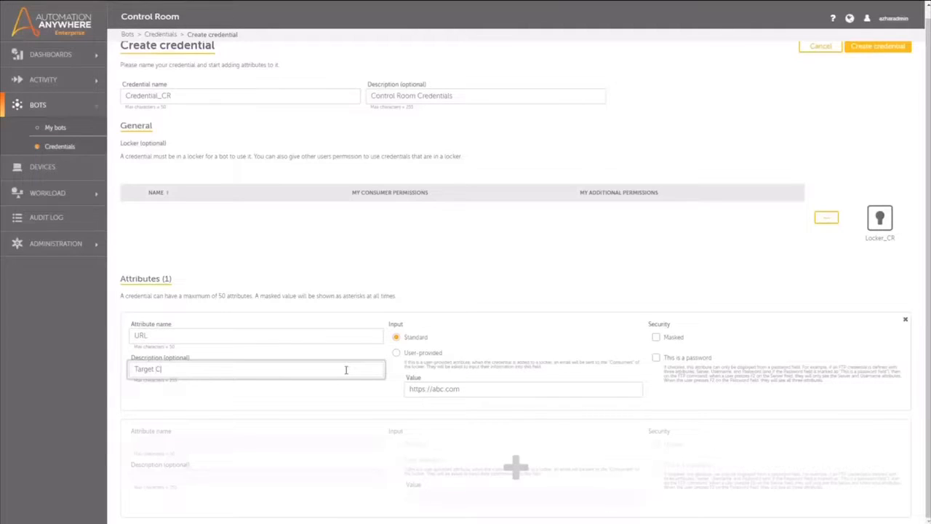
{"action": "type", "text": "ontrol Room URL"}
{"action": "left_click", "coordinate": [516, 469]}
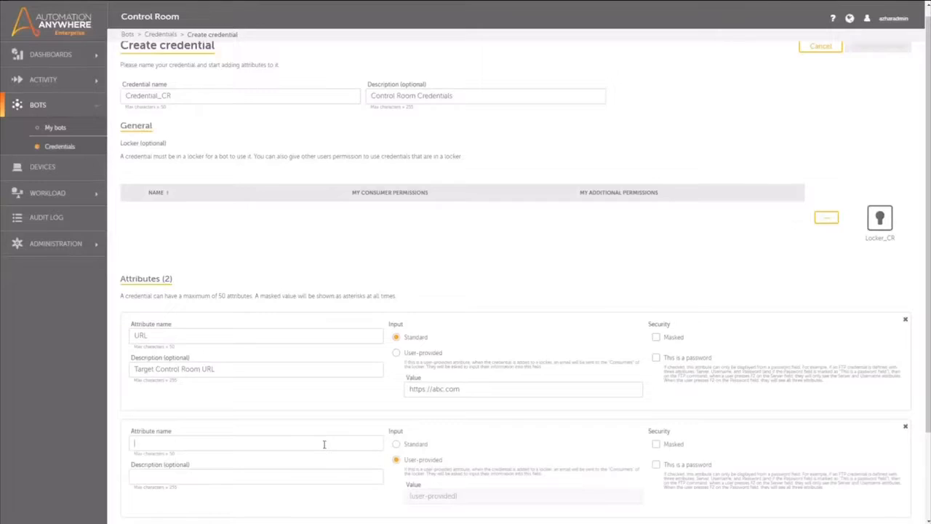
Make the second attribute Username with the standard value admin.
{"action": "type", "text": "Username"}
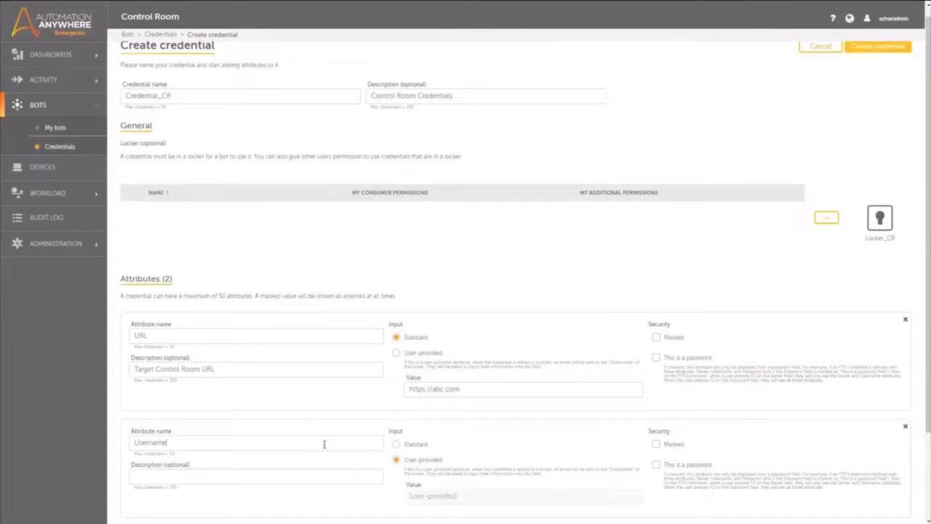
{"action": "left_click", "coordinate": [406, 444]}
{"action": "left_click", "coordinate": [440, 497]}
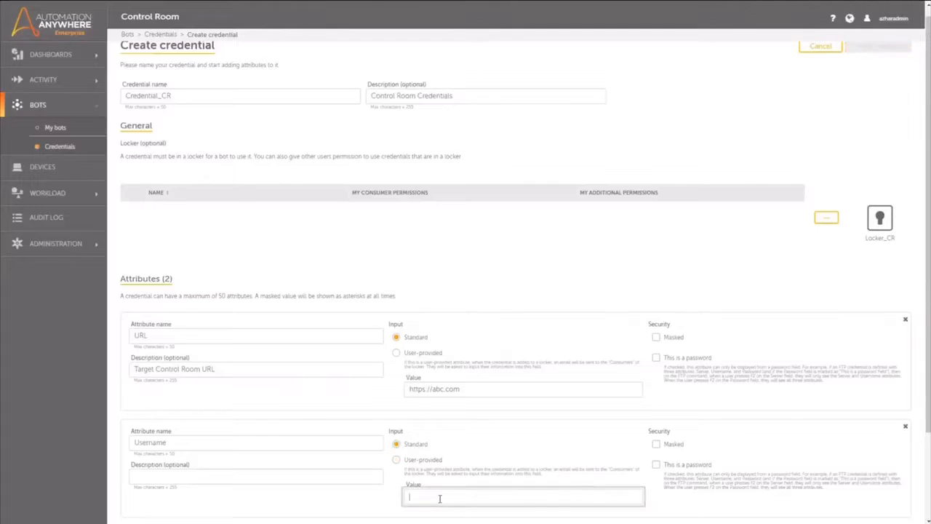
{"action": "type", "text": "admin"}
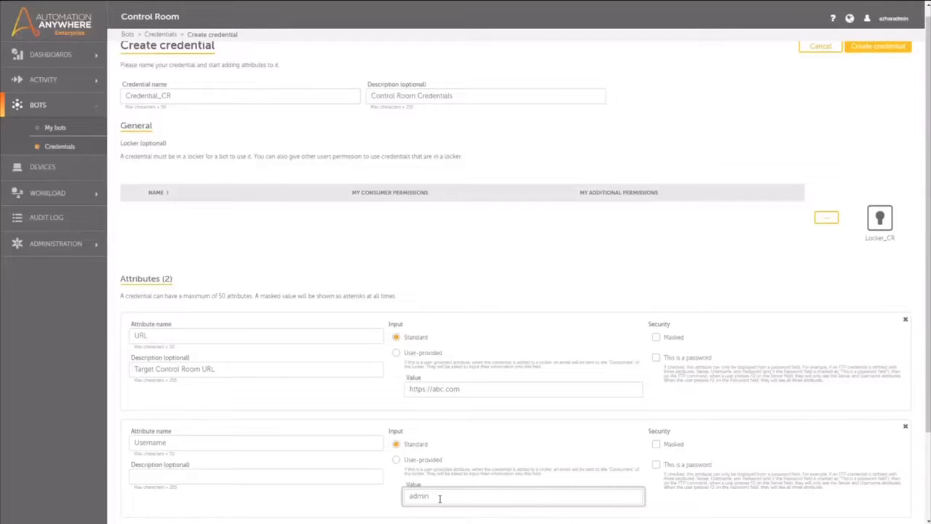
{"action": "scroll", "coordinate": [473, 500], "scroll_direction": "down", "scroll_amount": 2}
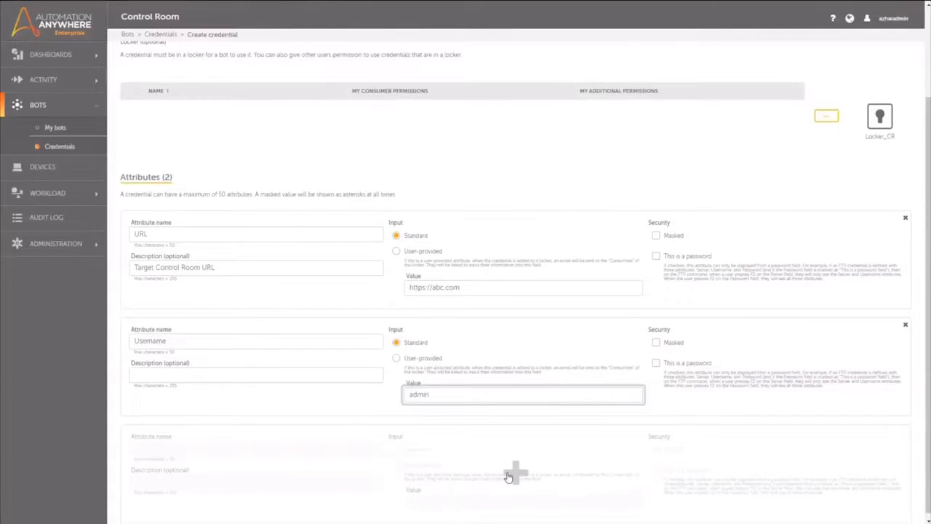
Add a third, masked standard attribute named Password holding the password value.
{"action": "left_click", "coordinate": [509, 474]}
{"action": "scroll", "coordinate": [509, 476], "scroll_direction": "down", "scroll_amount": 1}
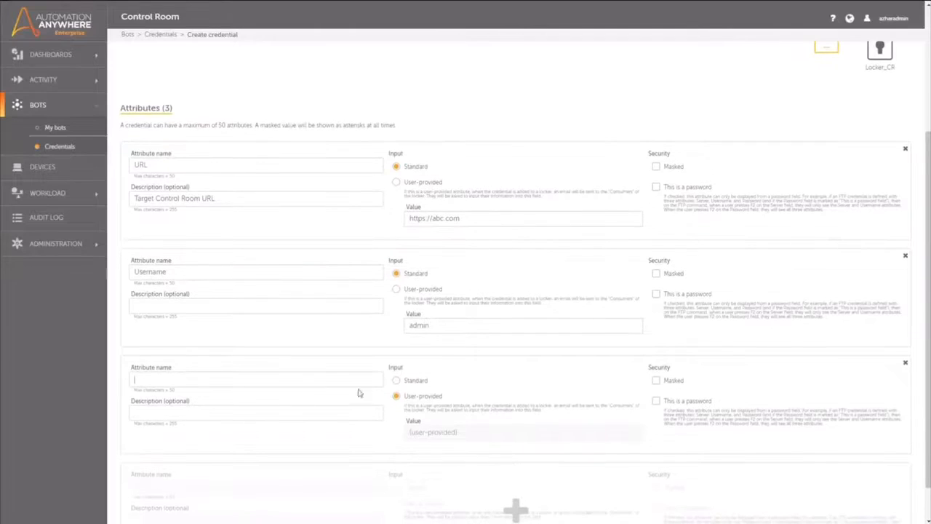
{"action": "type", "text": "Password"}
{"action": "left_click", "coordinate": [416, 383]}
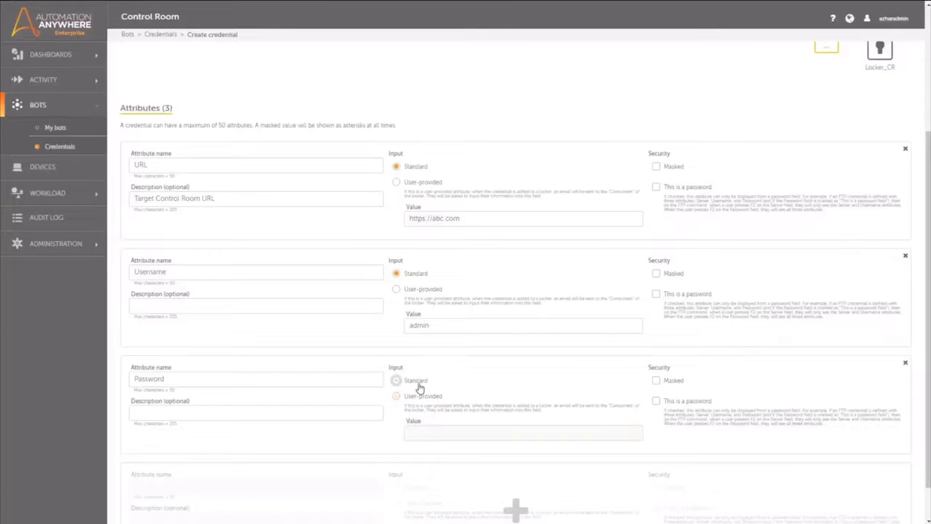
{"action": "left_click", "coordinate": [656, 381]}
{"action": "left_click", "coordinate": [536, 432]}
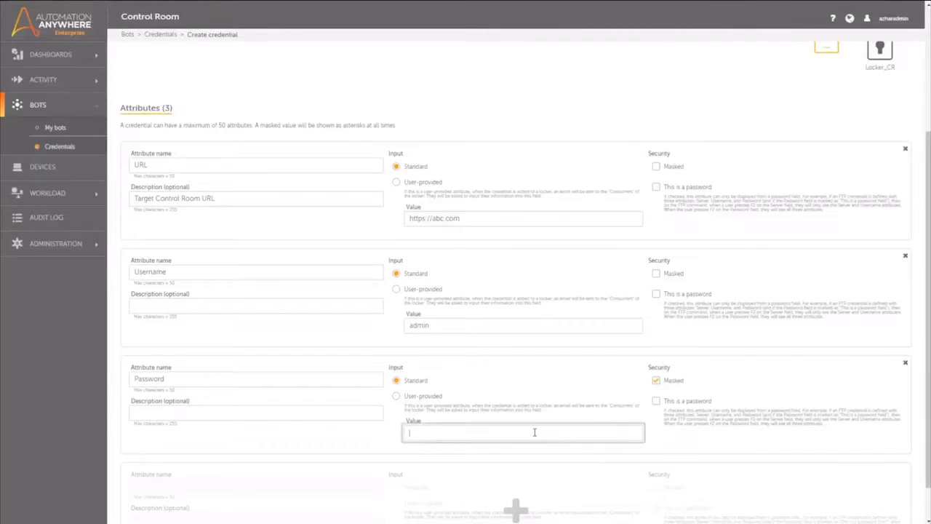
{"action": "type", "text": "***********"}
{"action": "scroll", "coordinate": [535, 432], "scroll_direction": "up", "scroll_amount": 1}
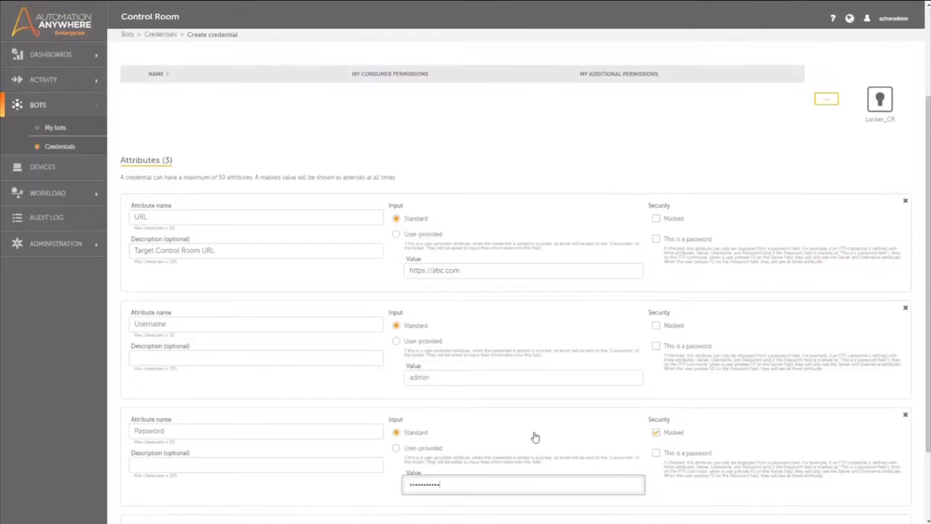
Describe the attributes as 'Control Room username' and 'Control Room Password'.
{"action": "left_click", "coordinate": [377, 357]}
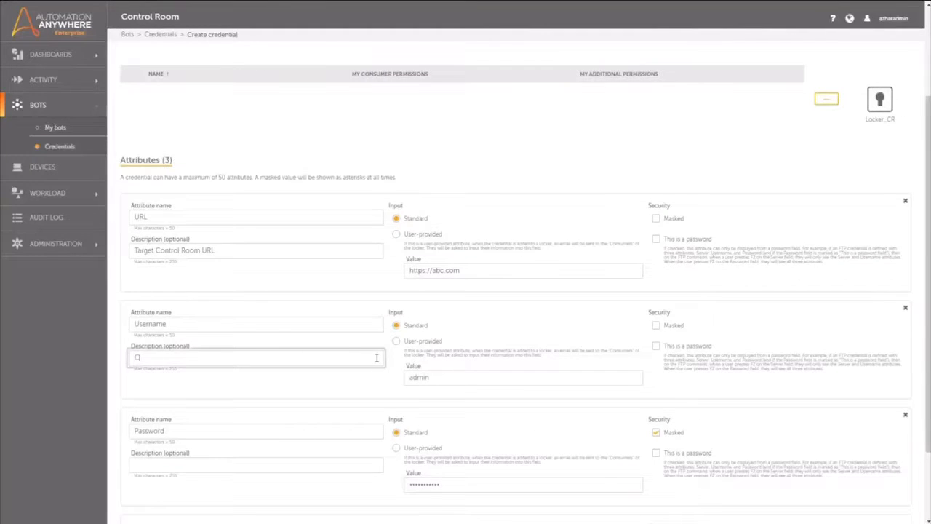
{"action": "type", "text": "Control Room username"}
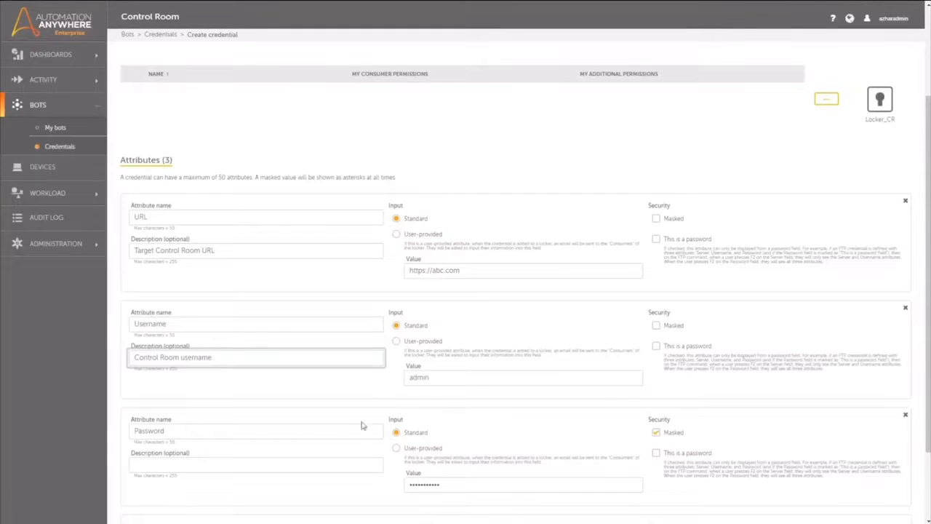
{"action": "left_click", "coordinate": [350, 463]}
{"action": "type", "text": "Control "}
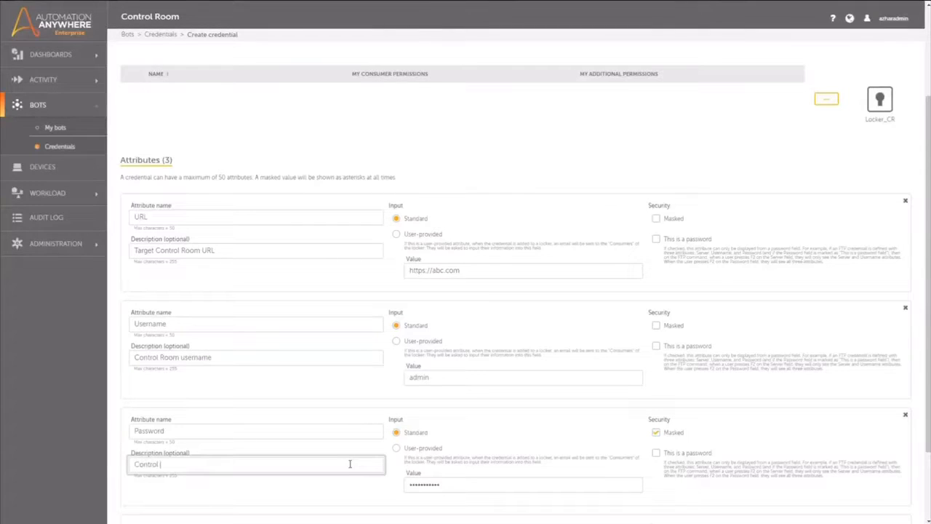
{"action": "type", "text": "Room Password"}
Create the Credential_CR credential, declining the browser's offer to save the password.
{"action": "scroll", "coordinate": [482, 446], "scroll_direction": "up", "scroll_amount": 2}
{"action": "scroll", "coordinate": [487, 452], "scroll_direction": "up", "scroll_amount": 1}
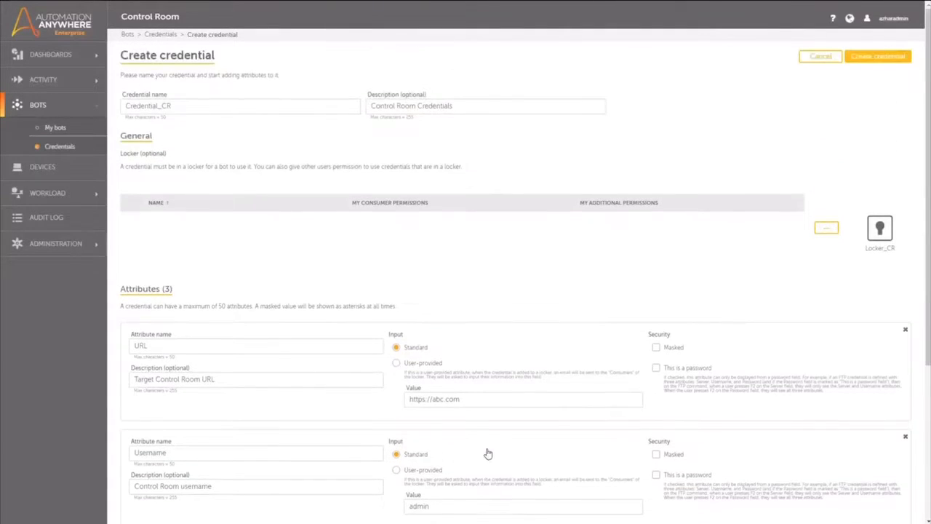
{"action": "left_click", "coordinate": [881, 59]}
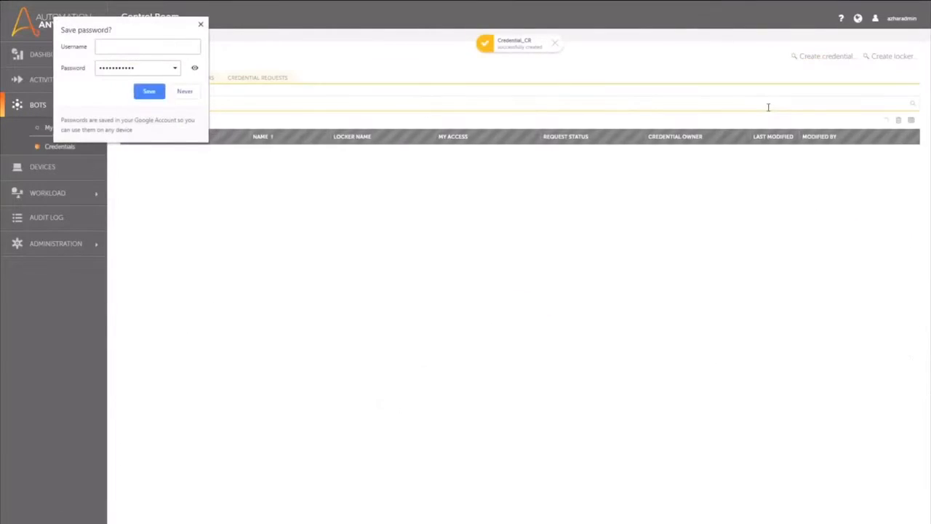
{"action": "left_click", "coordinate": [191, 92]}
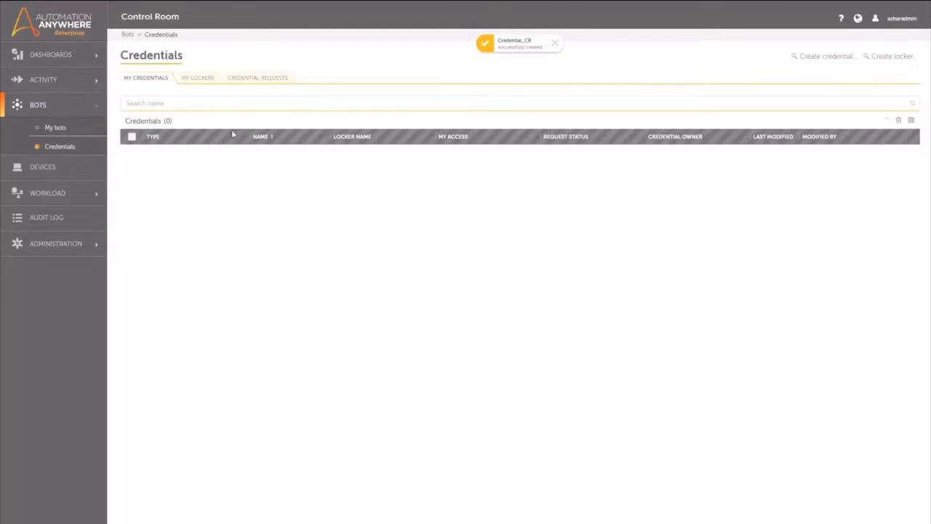